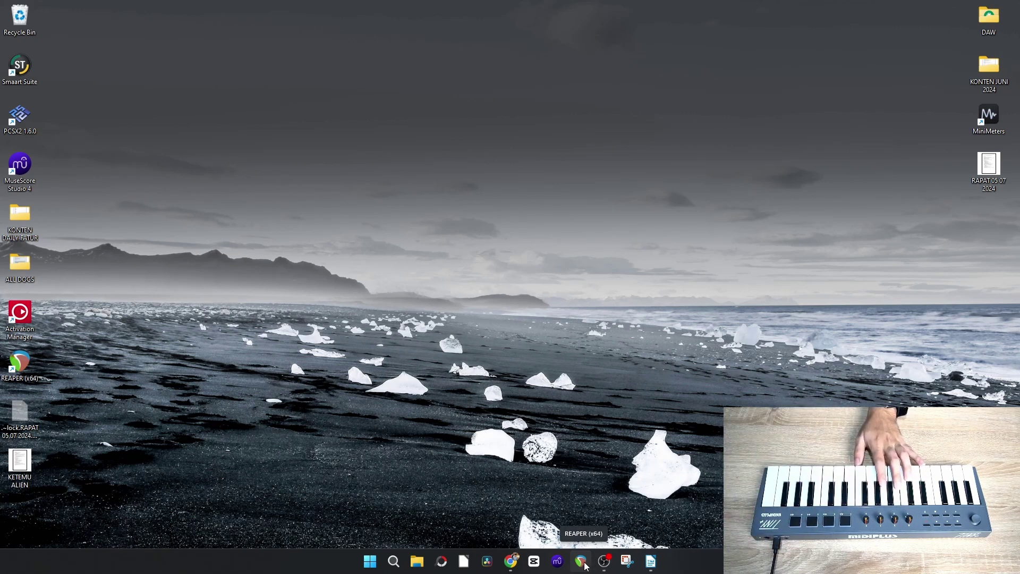
- Launch REAPER in evaluation mode and set the ASIO driver to Yamaha Steinberg USB ASIO in the audio device preferences
left_click(585, 563)
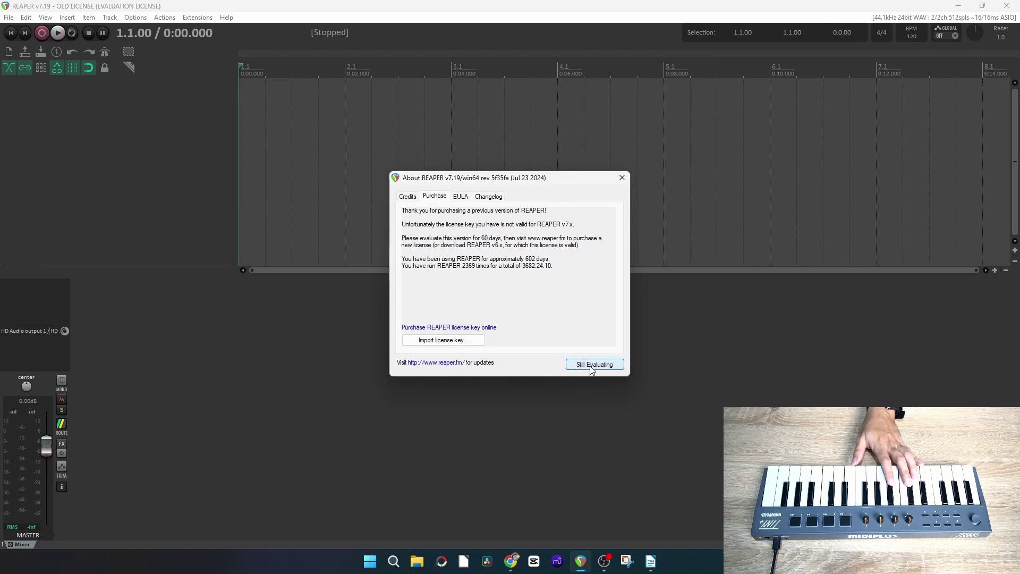
left_click(592, 367)
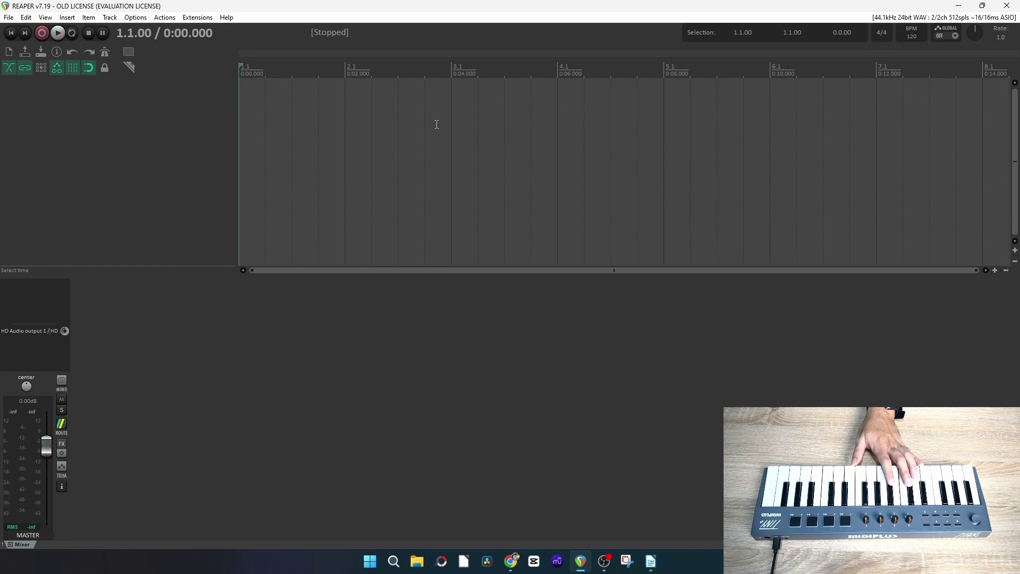
left_click(136, 18)
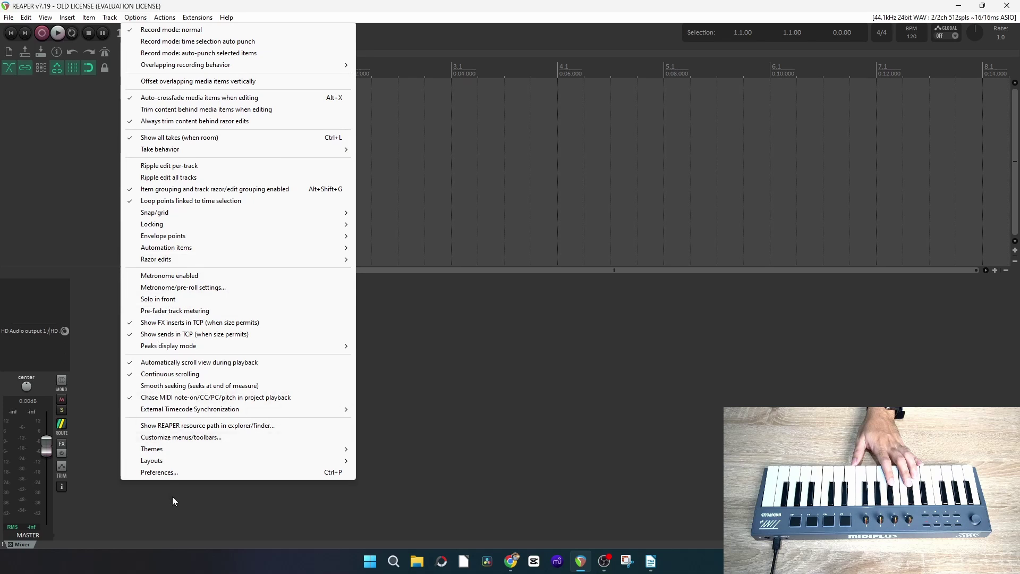
left_click(168, 472)
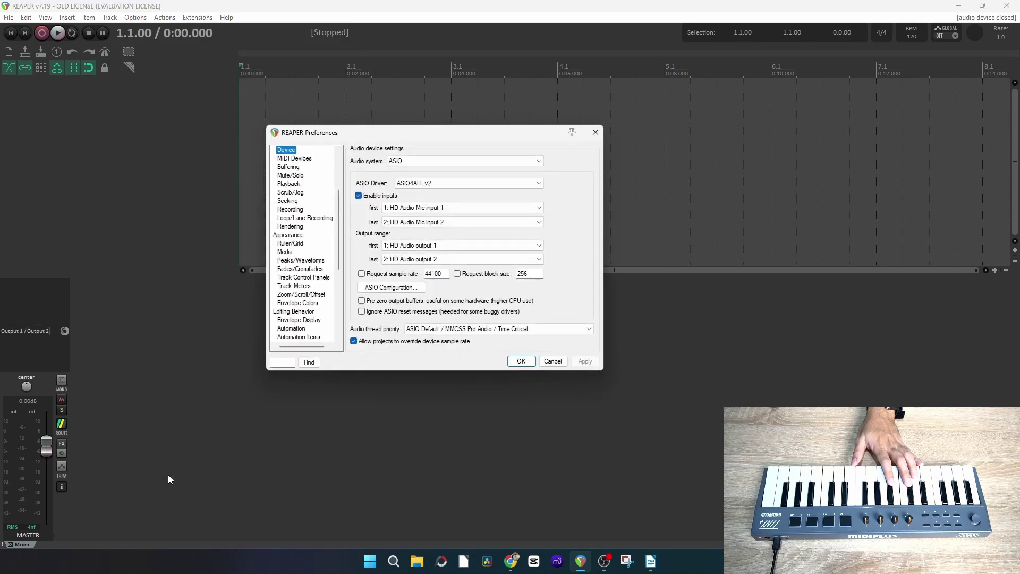
left_click(429, 186)
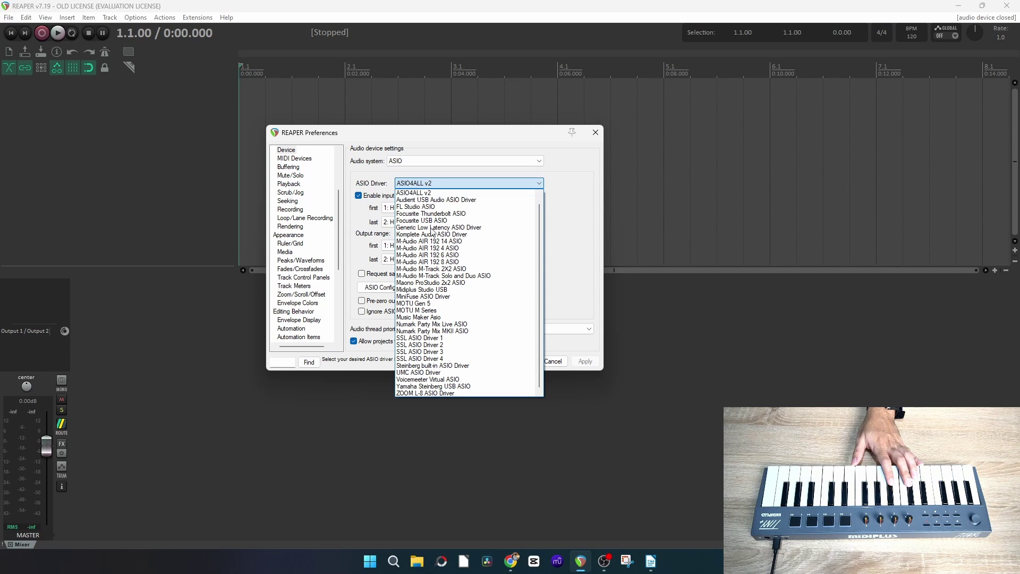
left_click(436, 387)
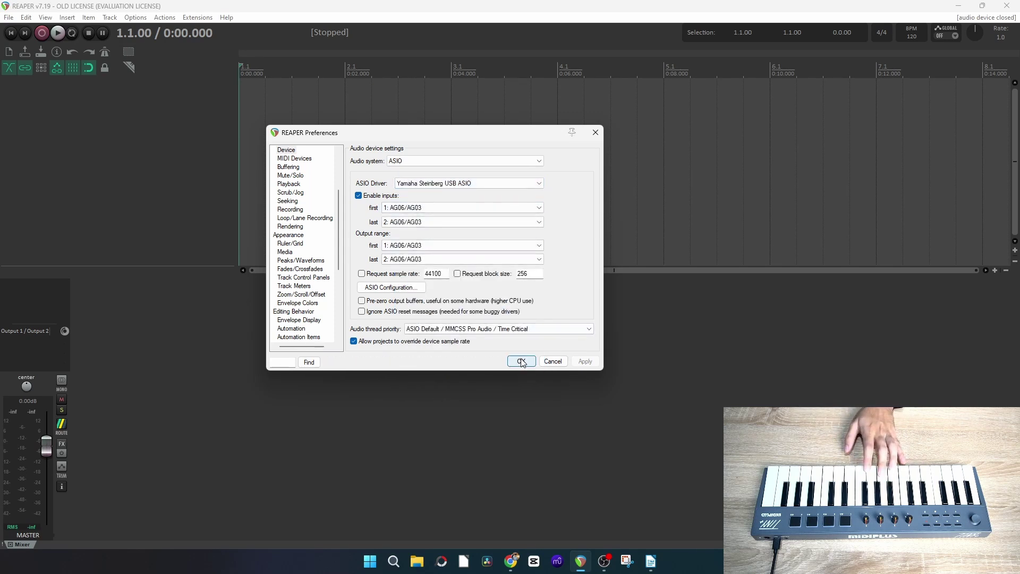
- Open the configuration of the TINY+ input in the MIDI Devices preferences
scroll(319, 239, "up", 2)
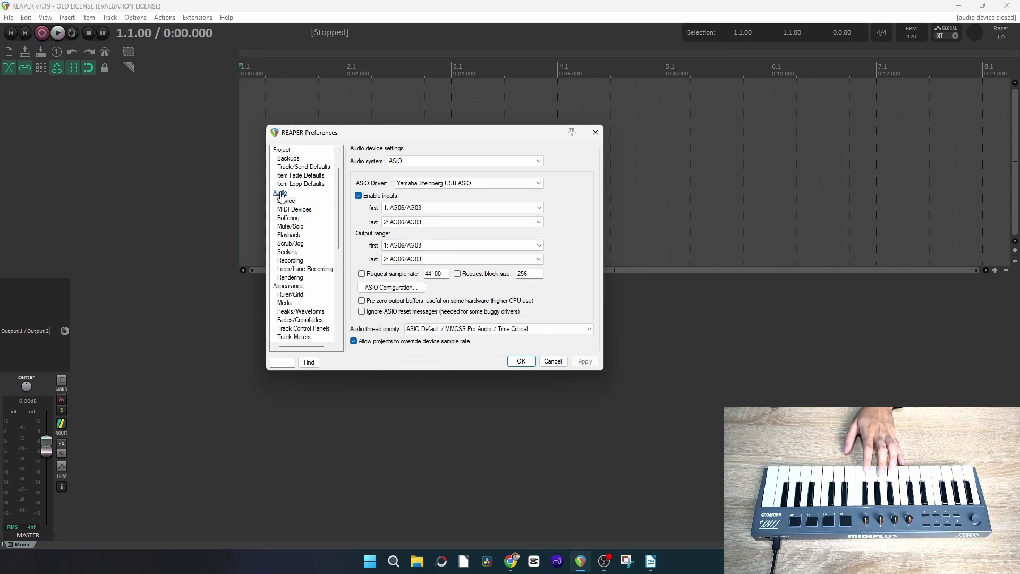
left_click(293, 212)
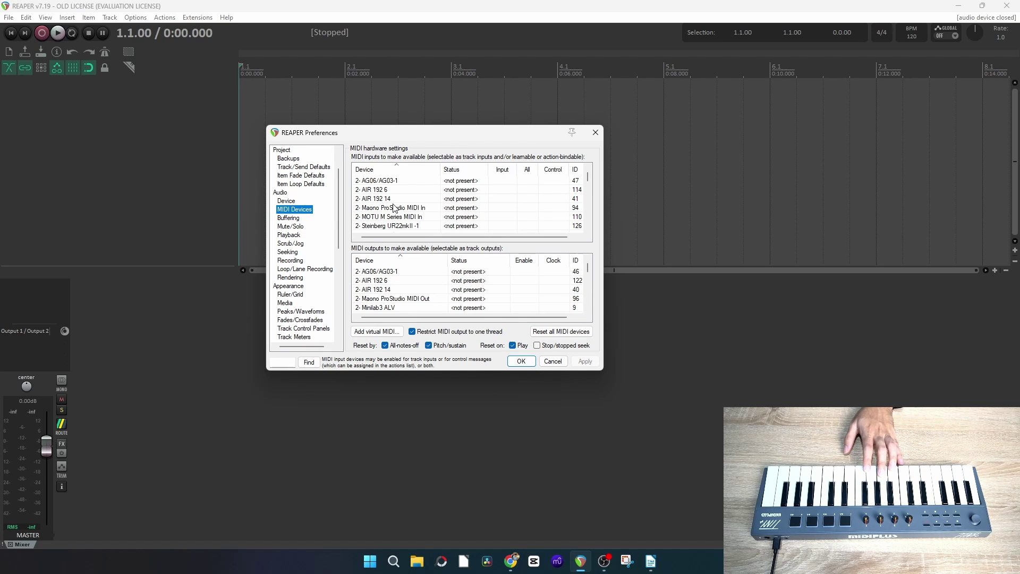
scroll(395, 207, "down", 10)
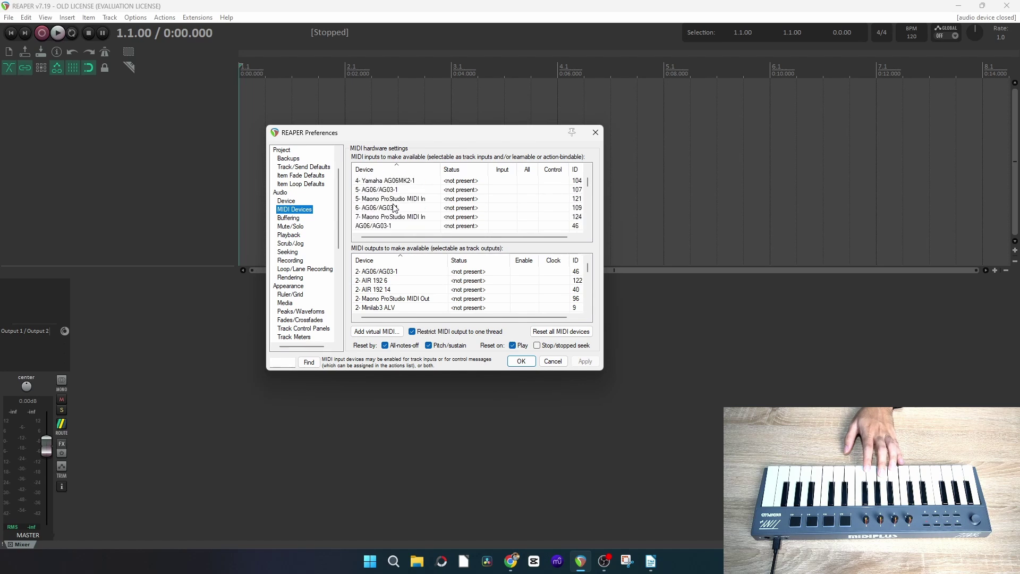
scroll(398, 221, "down", 5)
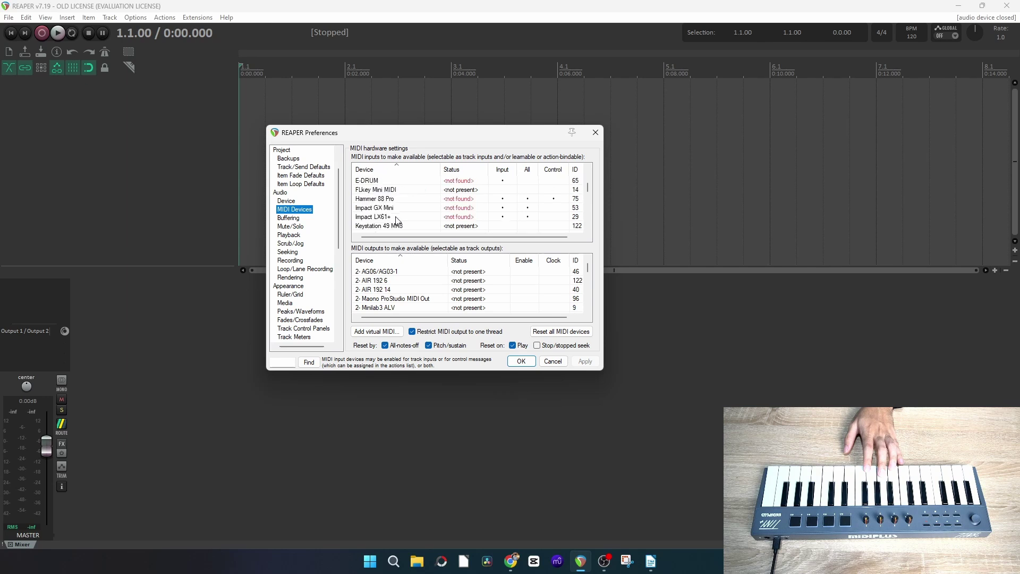
scroll(398, 221, "down", 12)
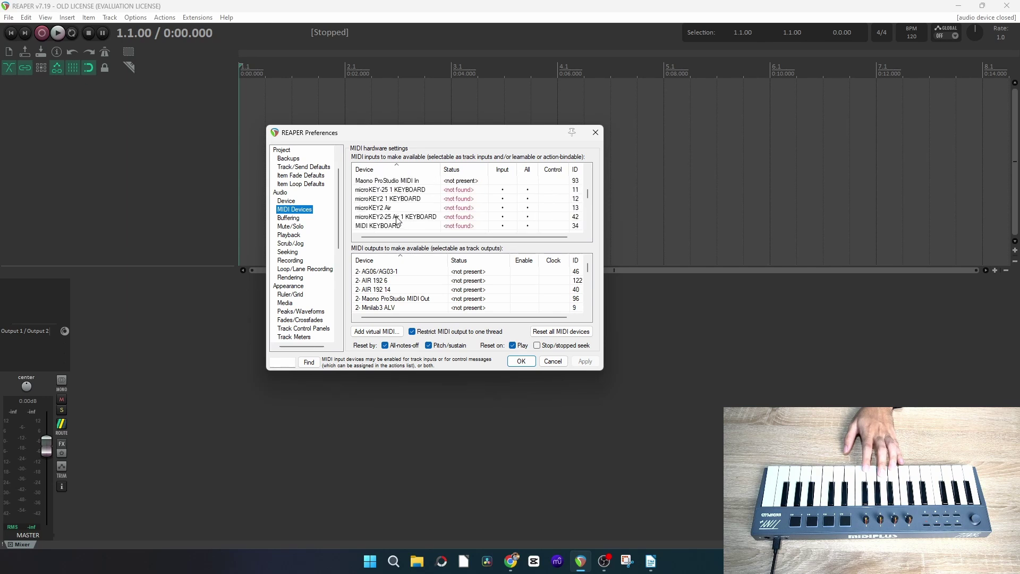
scroll(398, 221, "down", 12)
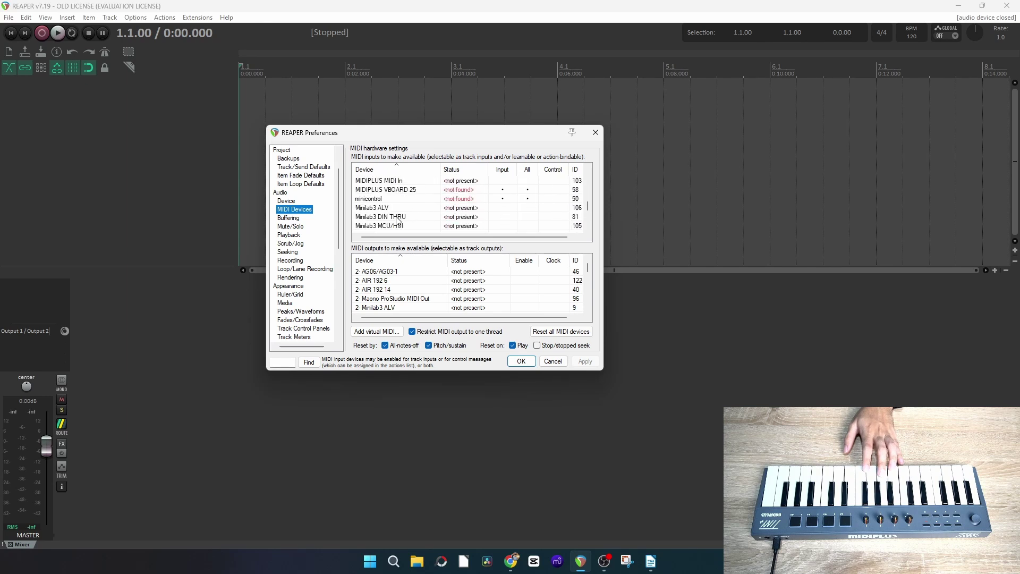
scroll(398, 221, "down", 5)
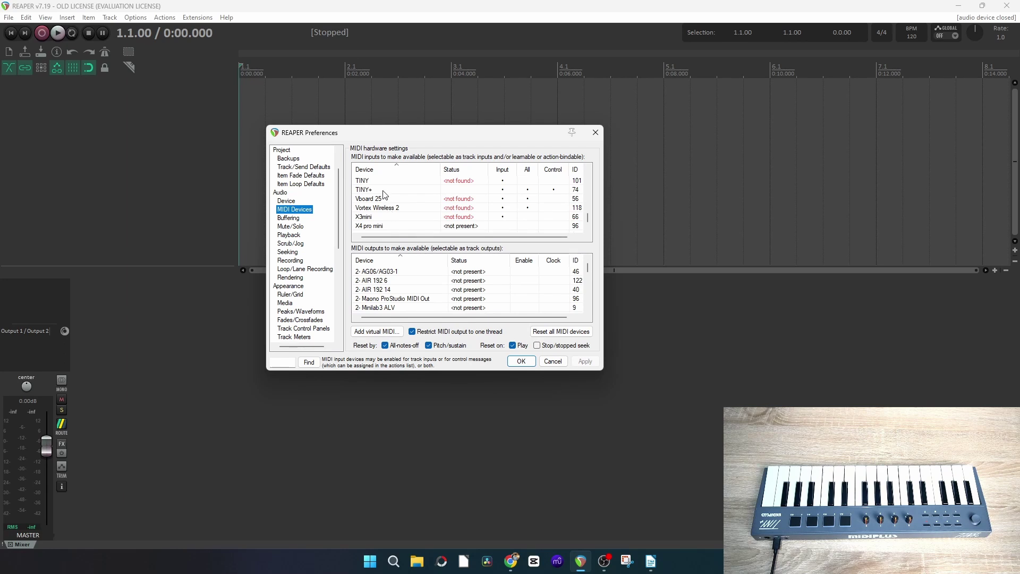
double_click(463, 193)
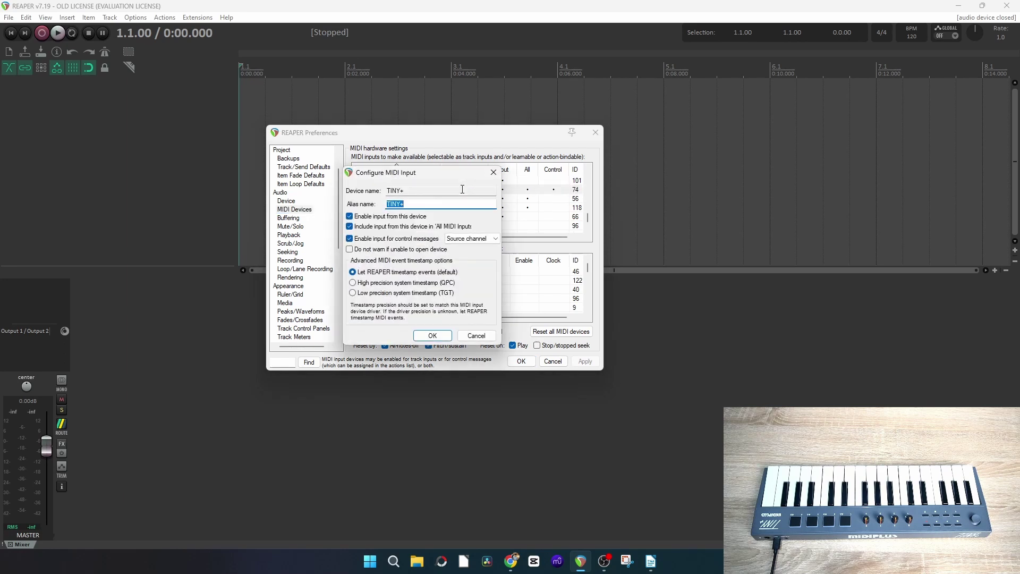
- Enable TINY+ for device input, All MIDI Inputs and control messages, and apply the preferences
left_click(350, 216)
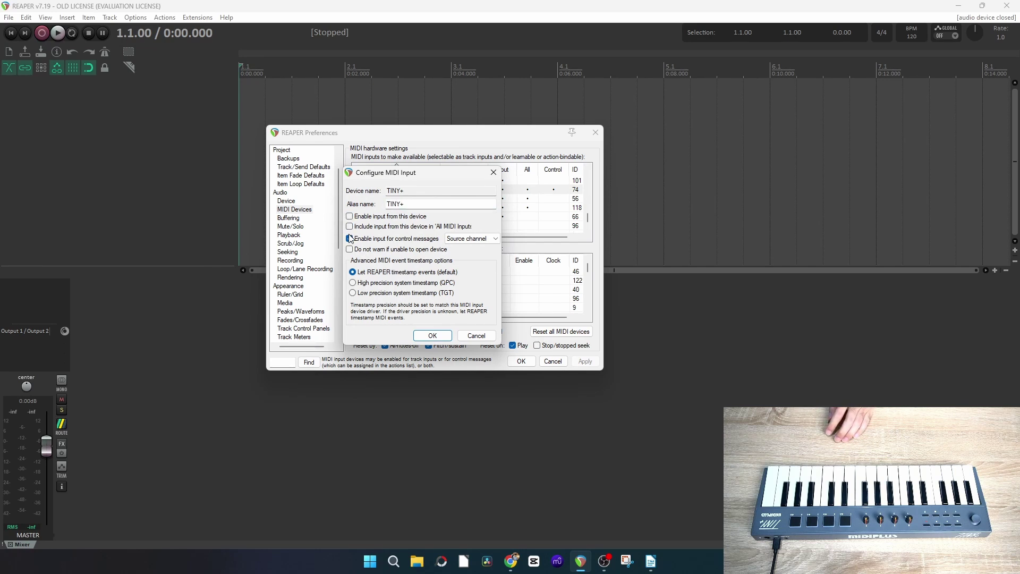
left_click(351, 239)
left_click(350, 216)
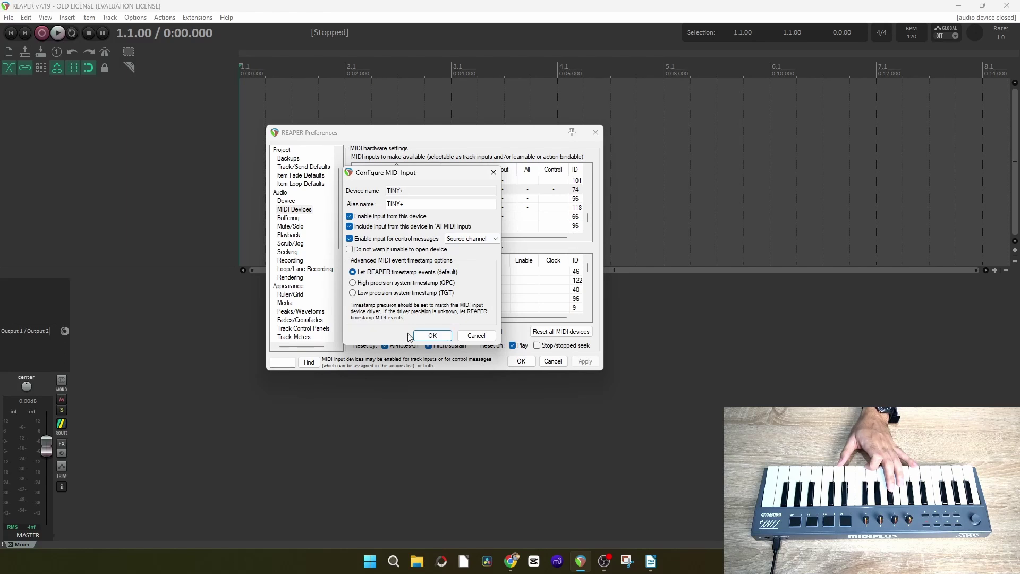
left_click(433, 336)
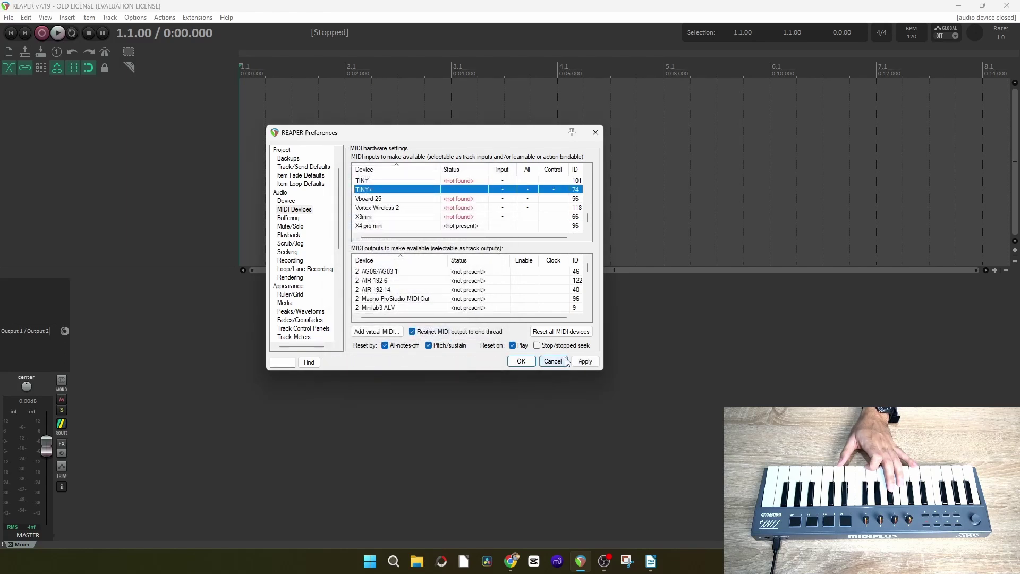
left_click(585, 366)
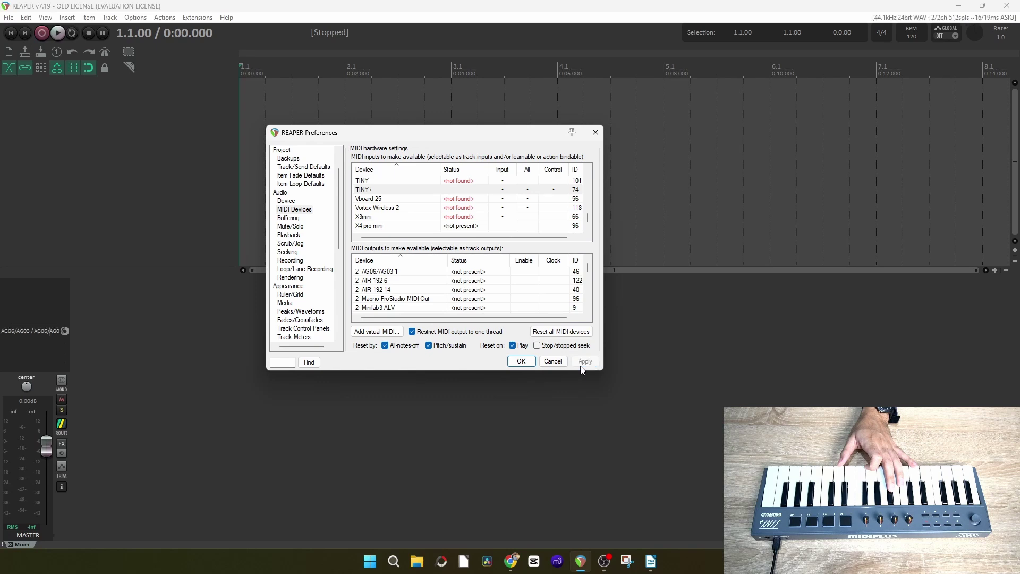
left_click(522, 362)
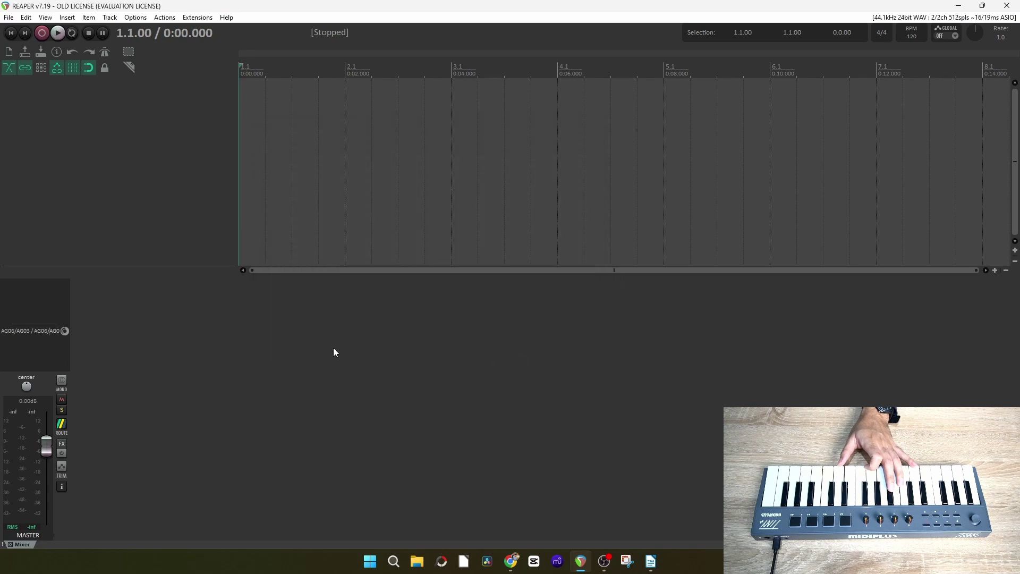
- Add a record-armed track and set its input to MIDI from TINY+ on all channels
double_click(72, 116)
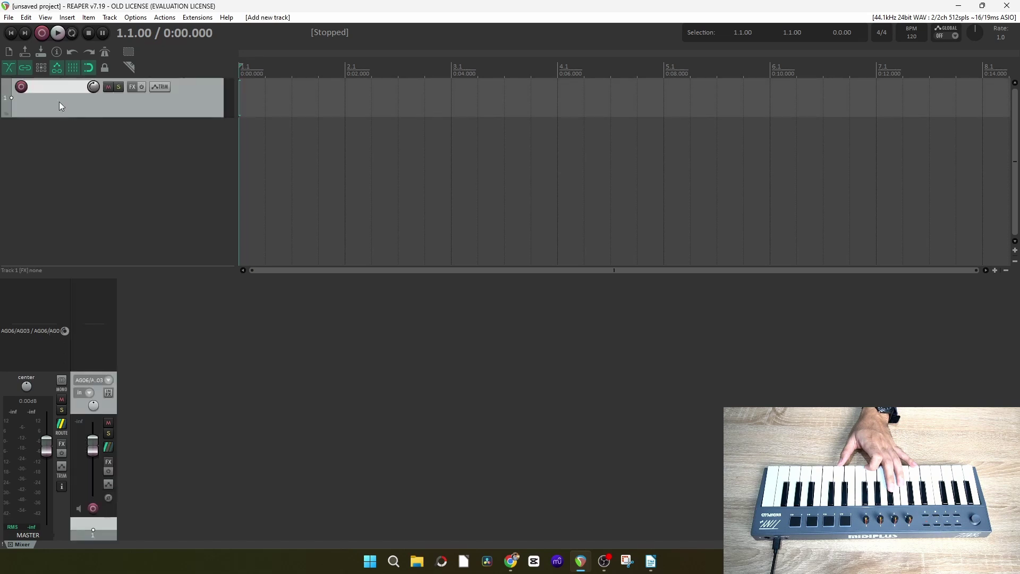
left_click(25, 82)
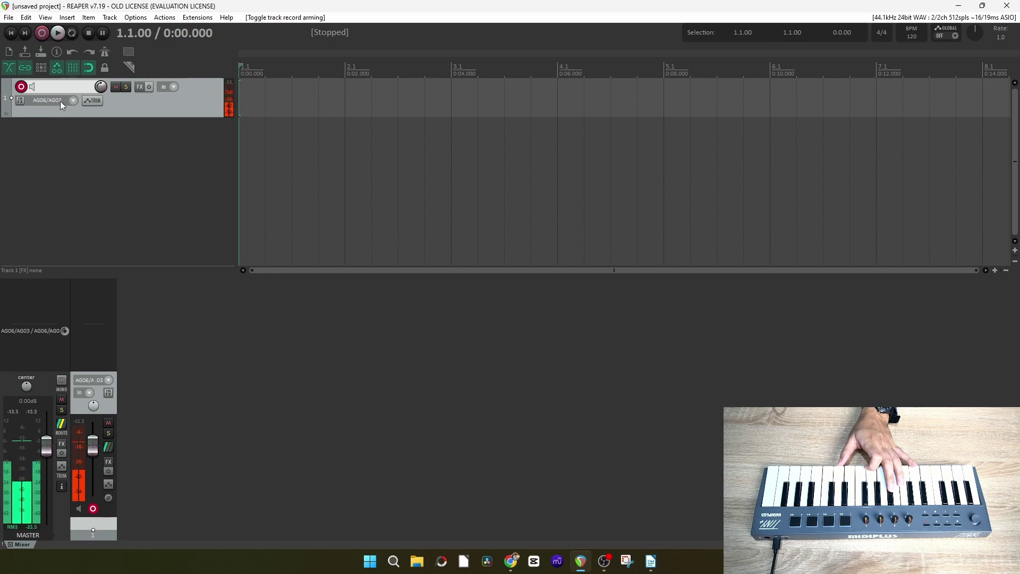
left_click(60, 101)
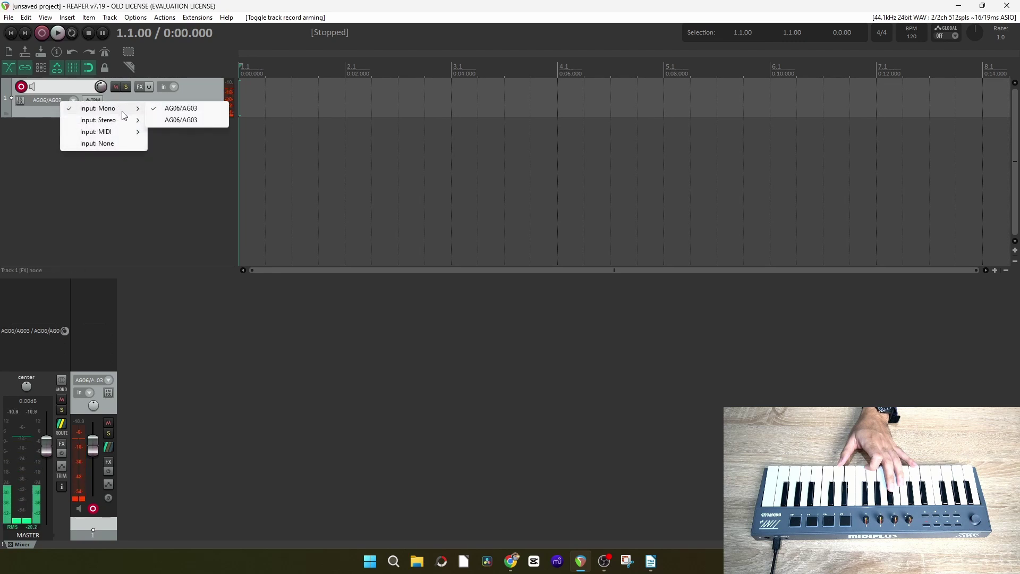
mouse_move(119, 134)
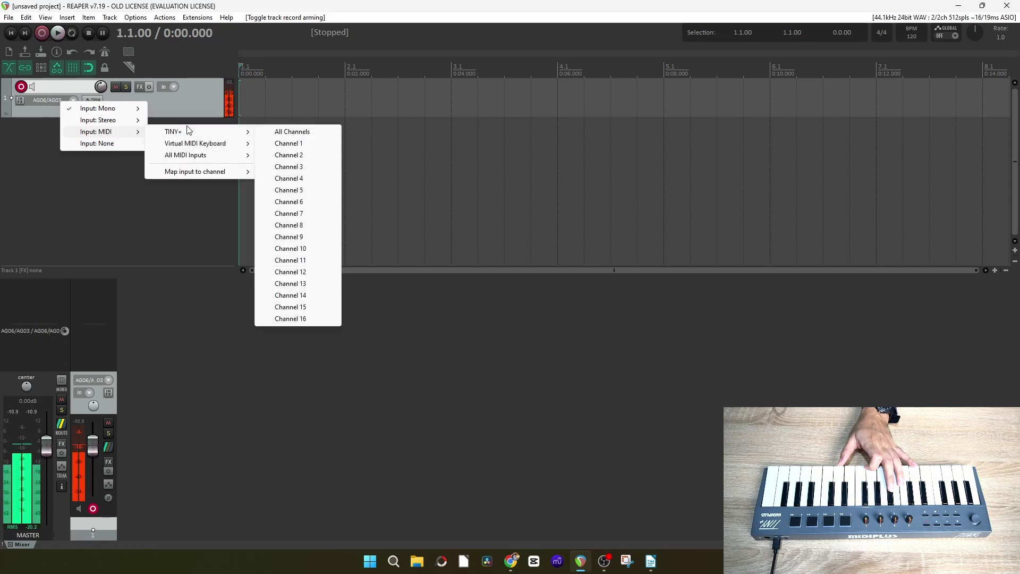
mouse_move(190, 132)
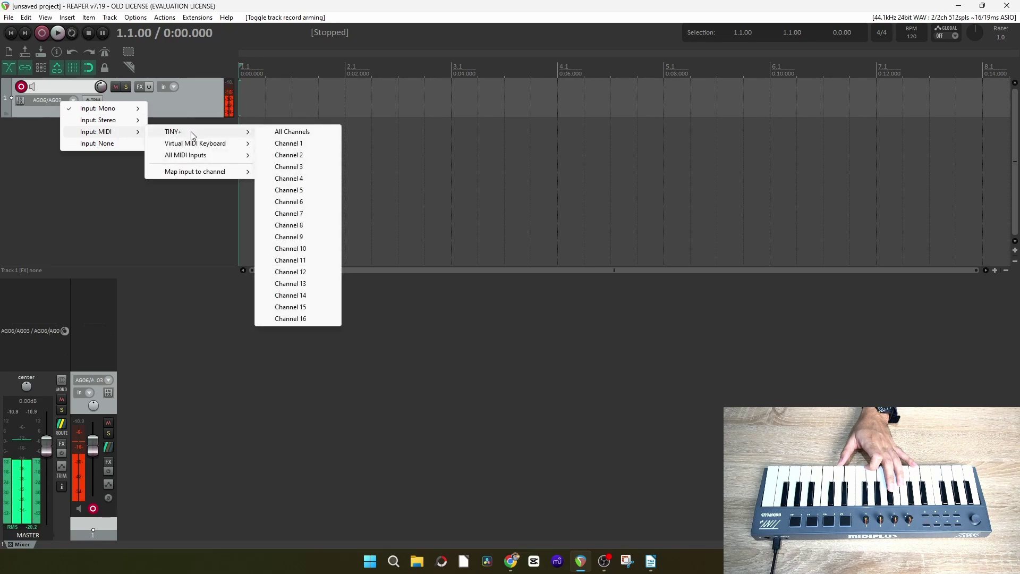
left_click(292, 133)
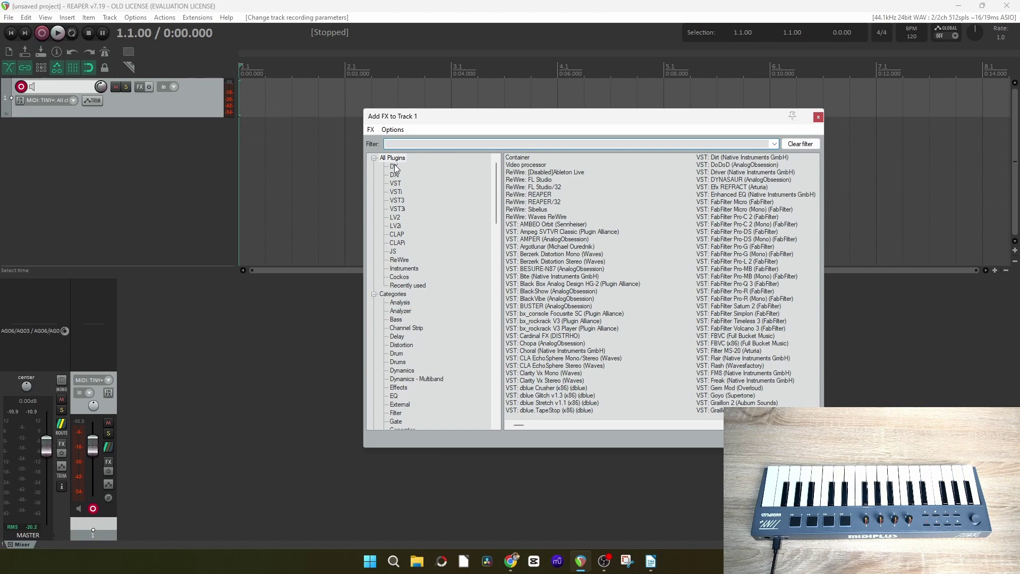
- Add the VSTi instrument Analog Lab V (Arturia) to track 1 and close its FX window
left_click(397, 193)
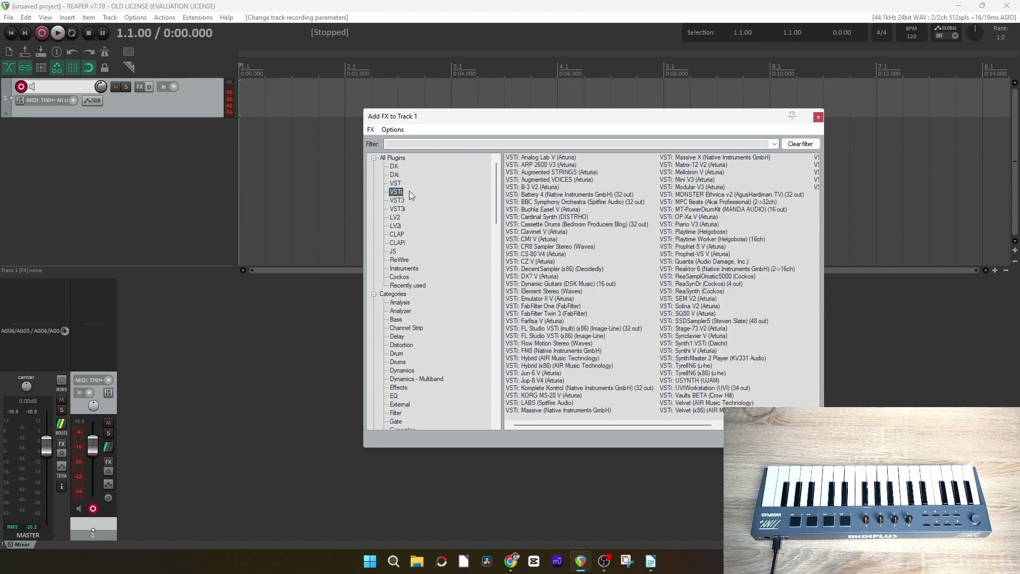
left_click(398, 208)
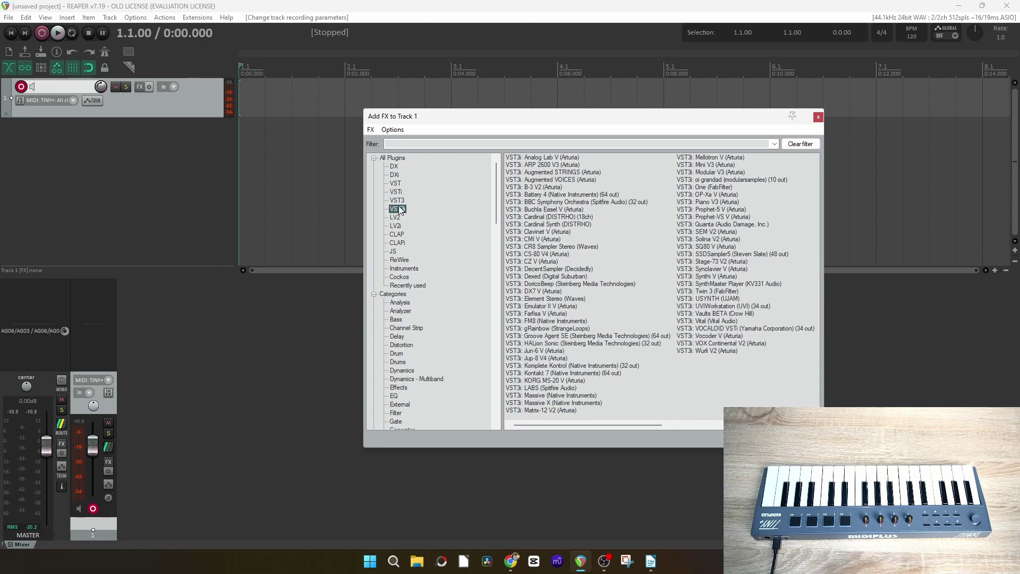
left_click(399, 194)
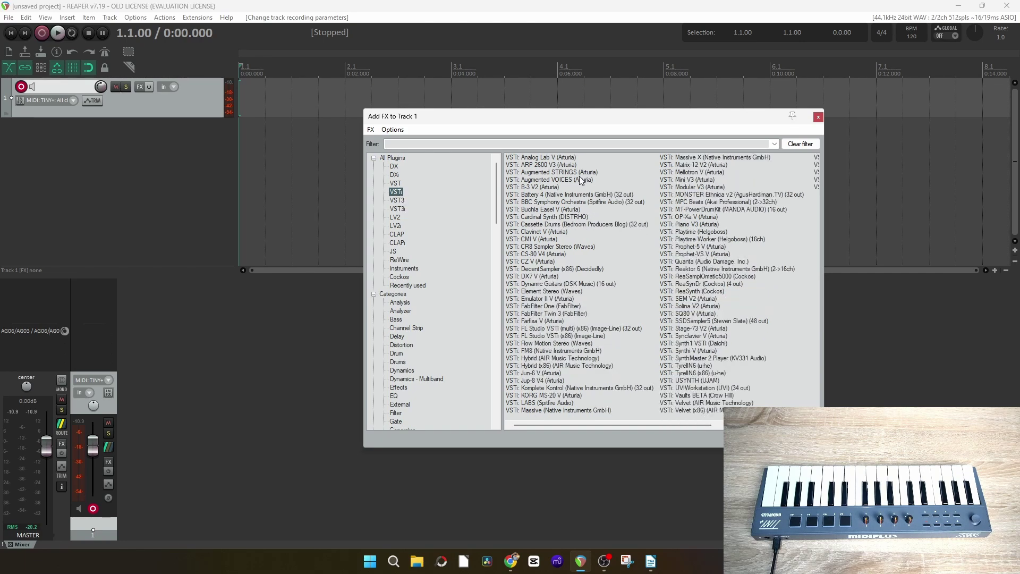
scroll(567, 322, "right", 2)
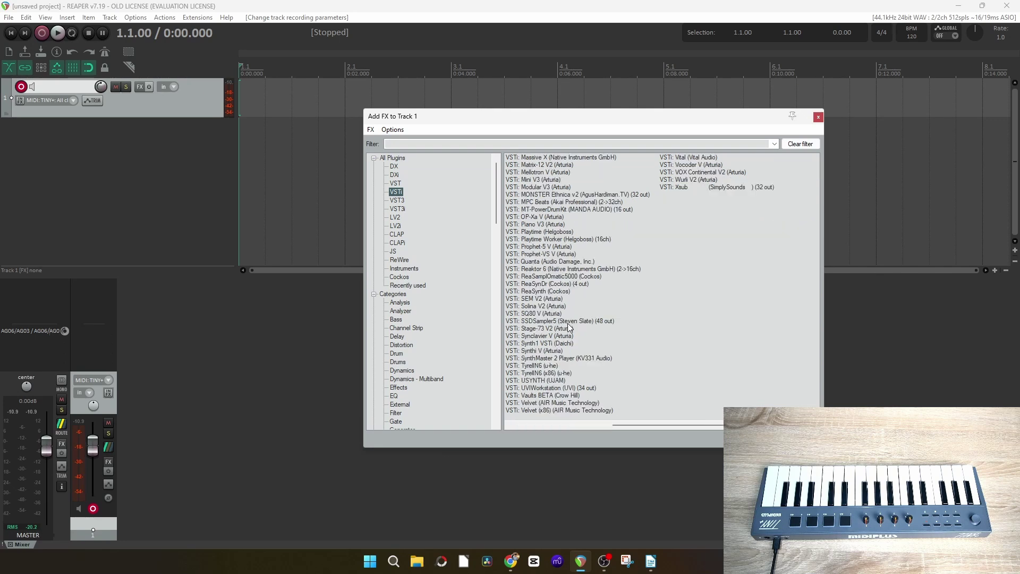
scroll(569, 327, "left", 2)
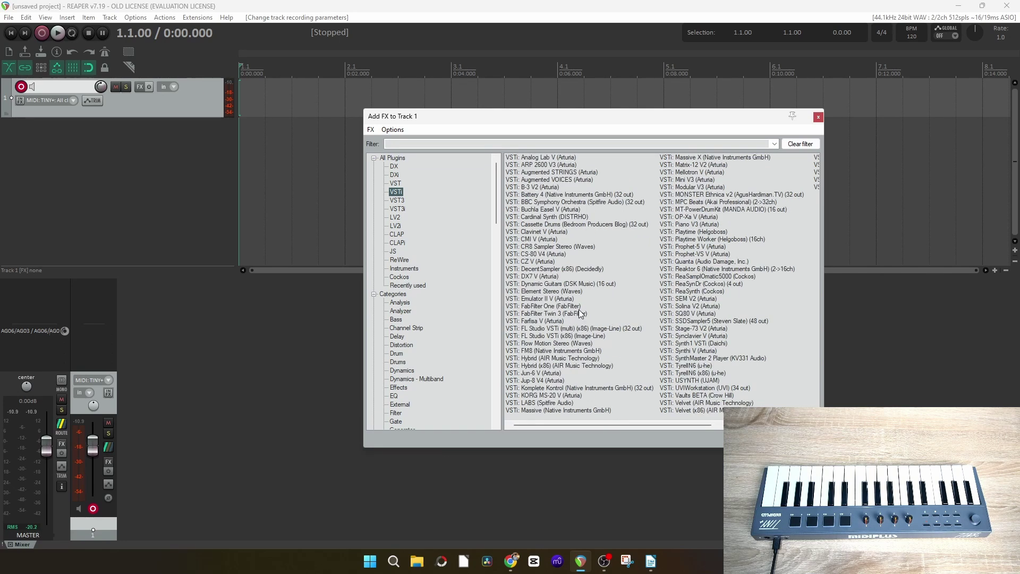
double_click(556, 161)
left_click_drag(383, 27, 300, 16)
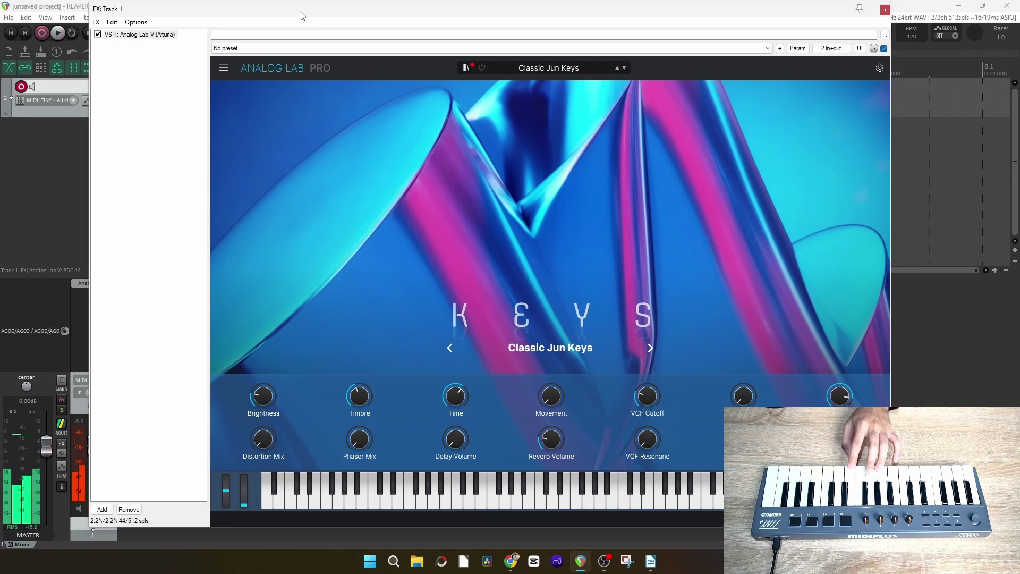
left_click_drag(259, 15, 306, 87)
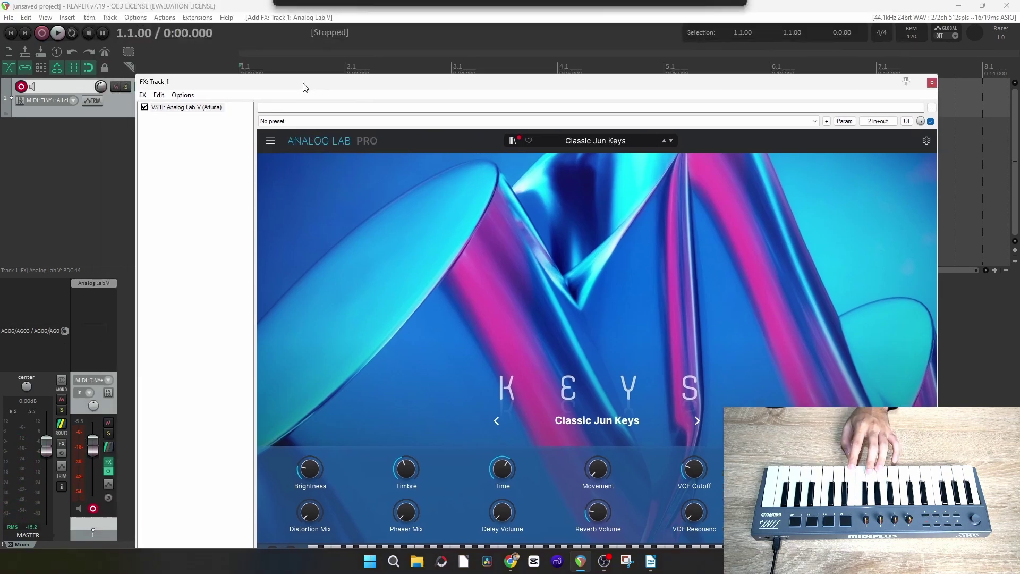
left_click(932, 83)
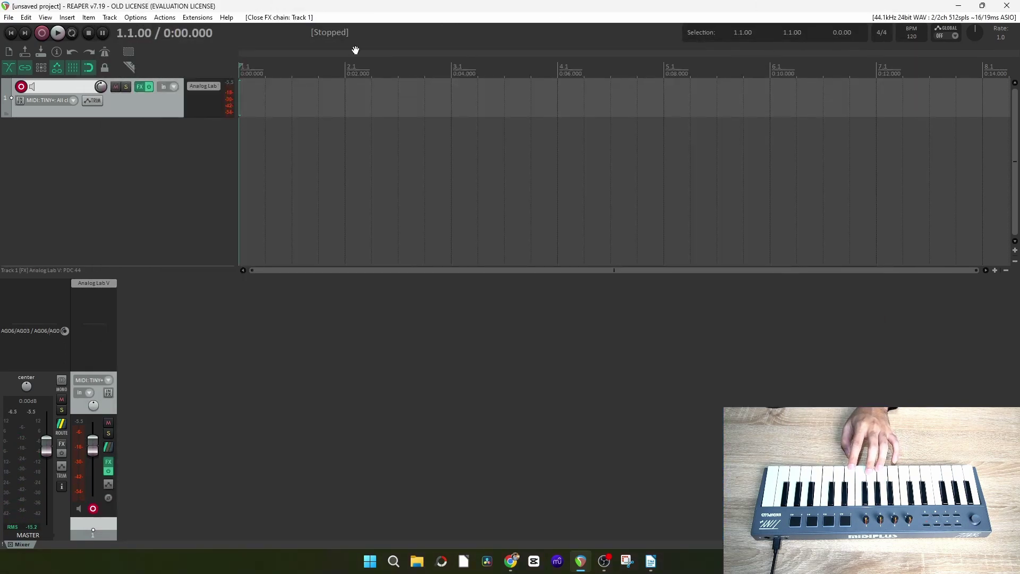
- Open the audio device preferences, choose ASIO as the audio system and Yamaha Steinberg USB ASIO as the ASIO driver
left_click(136, 18)
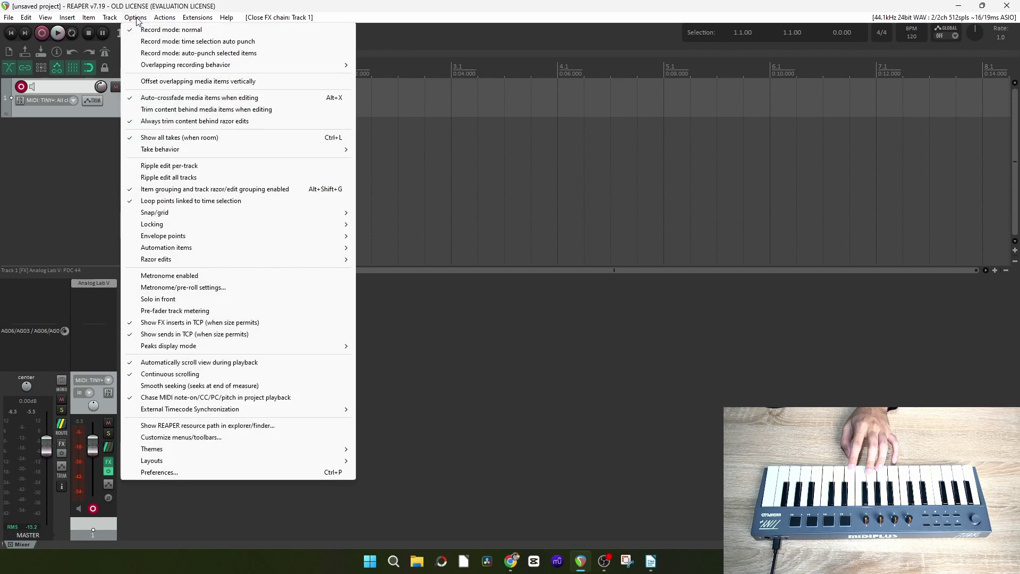
left_click(172, 472)
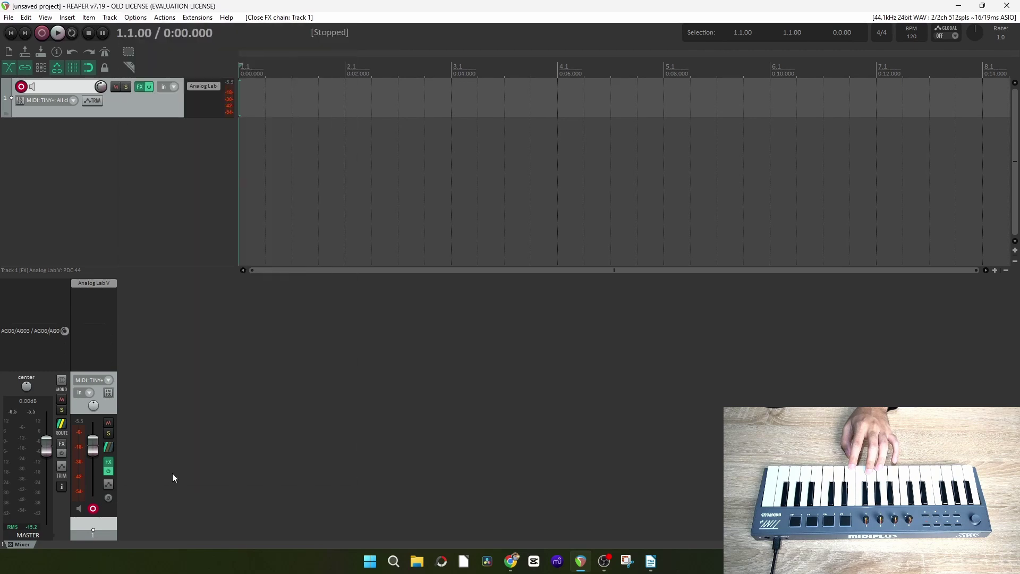
scroll(290, 195, "up", 1)
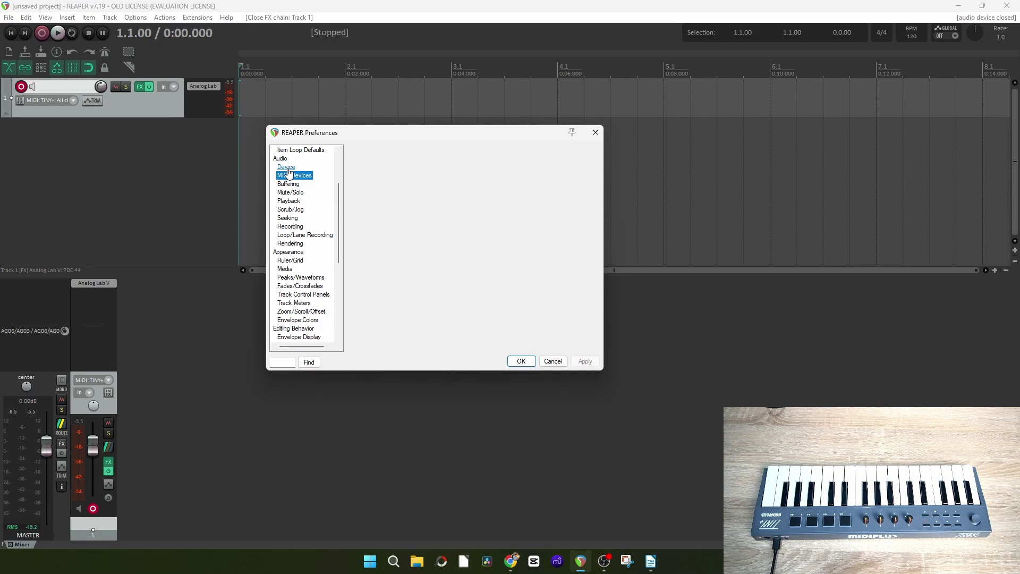
left_click(287, 168)
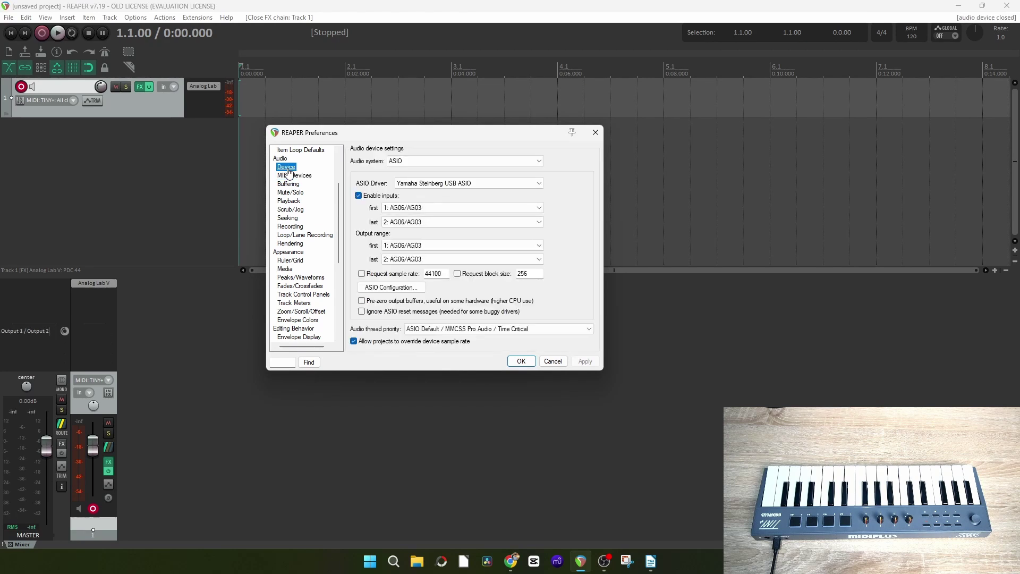
left_click(415, 160)
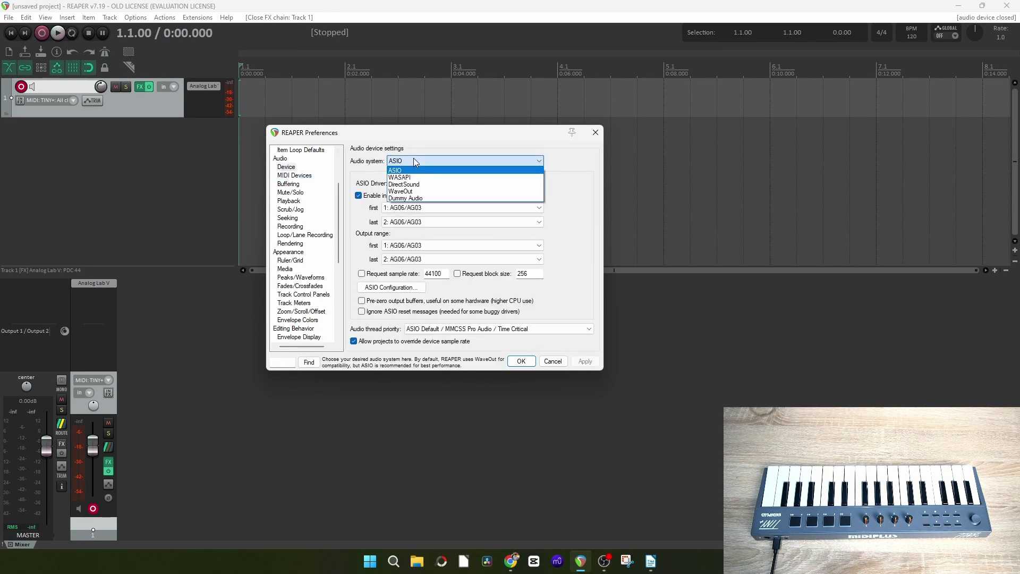
left_click(402, 161)
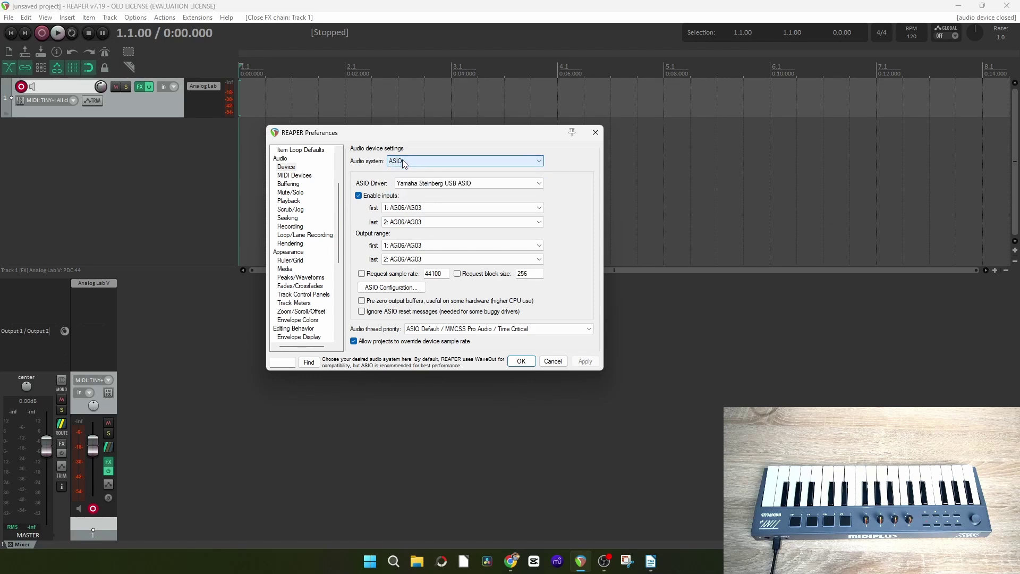
left_click(444, 184)
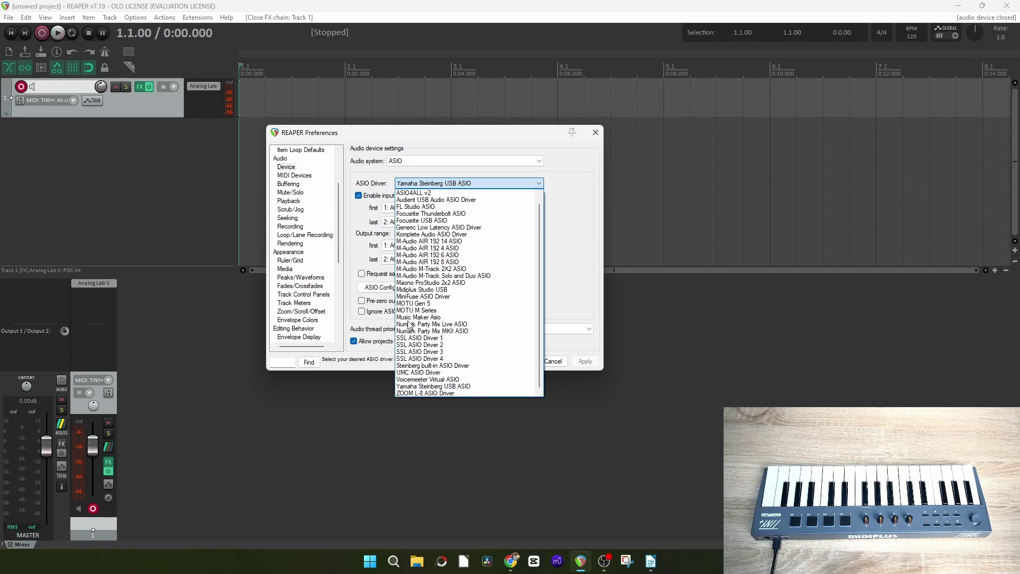
left_click(422, 386)
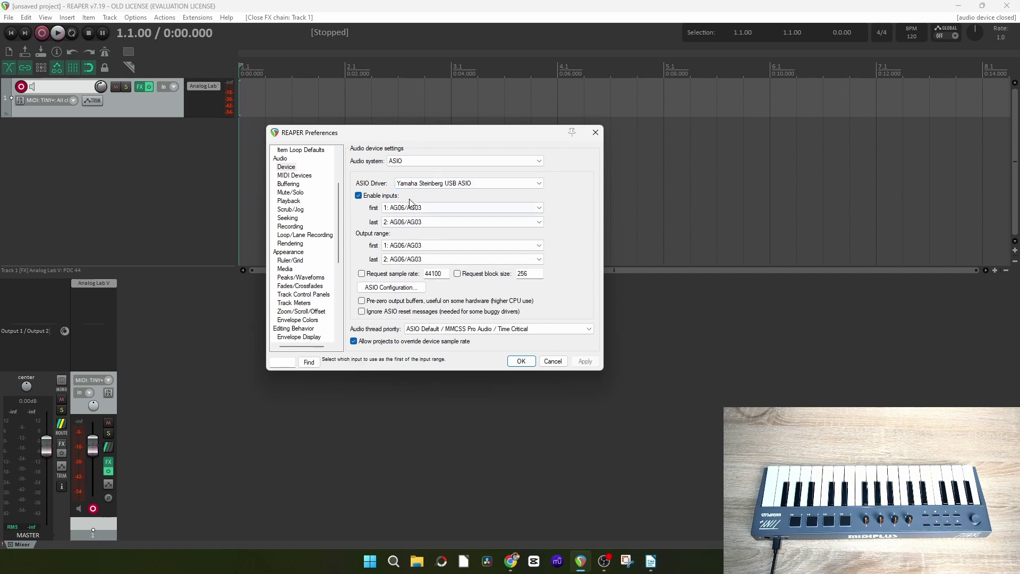
- Set the input and output ranges from 1: AG06/AG03 to 2: AG06/AG03, and open the ASIO configuration
left_click(421, 208)
left_click(421, 216)
left_click(413, 222)
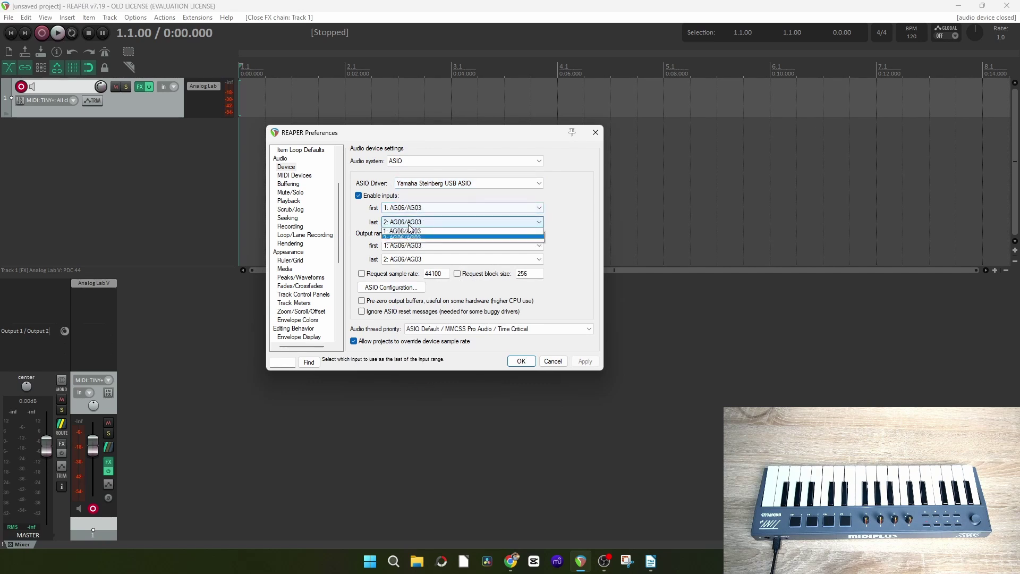
left_click(413, 226)
left_click(415, 245)
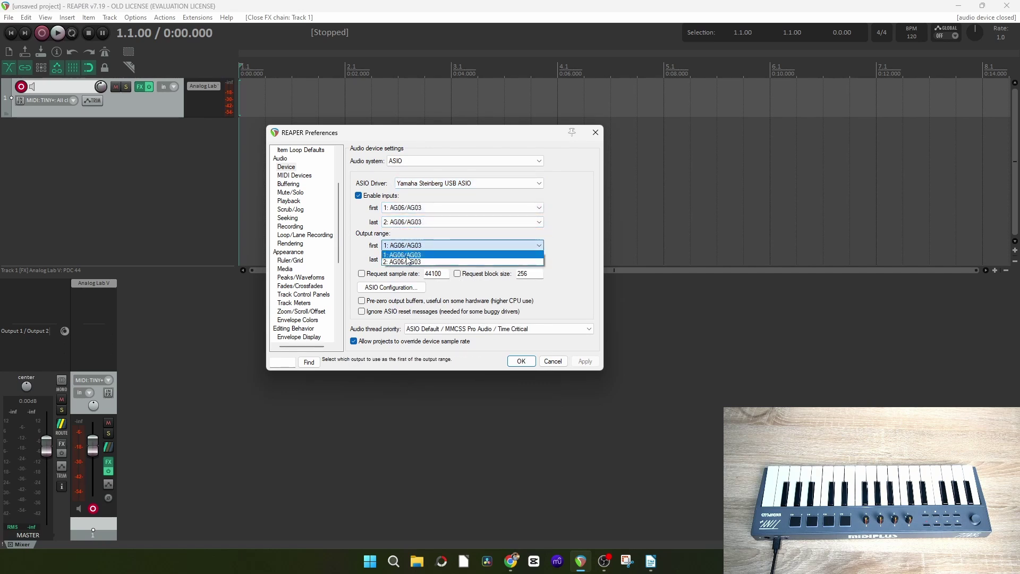
left_click(417, 254)
left_click(422, 260)
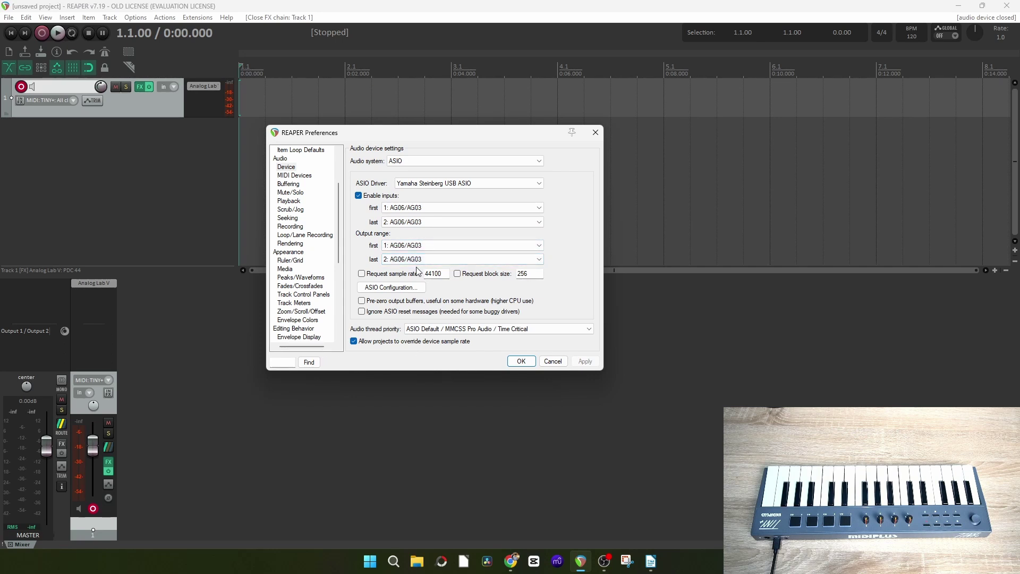
left_click(407, 286)
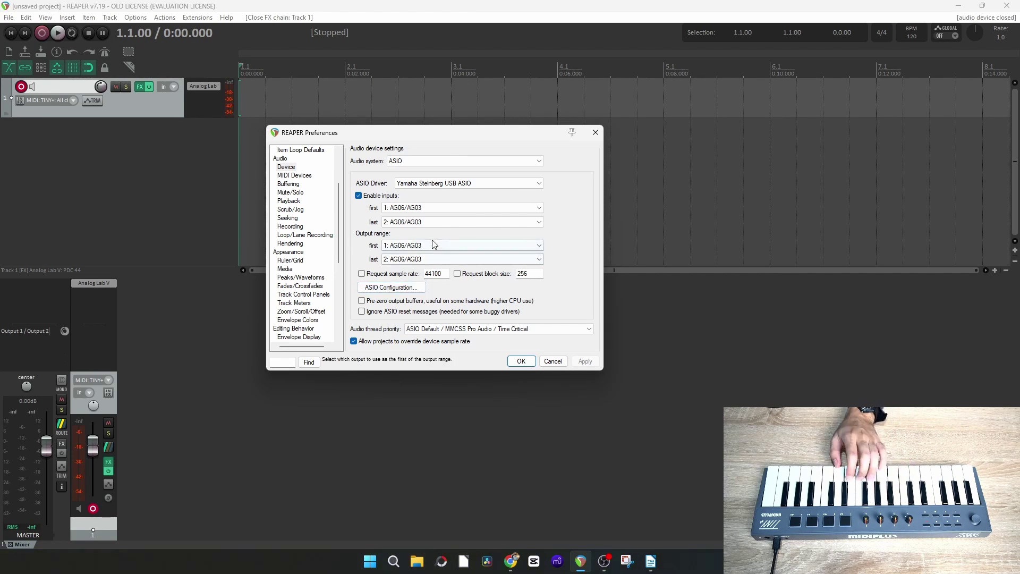
- Change the ASIO driver to ASIO4ALL v2 and accept the preferences
left_click(449, 185)
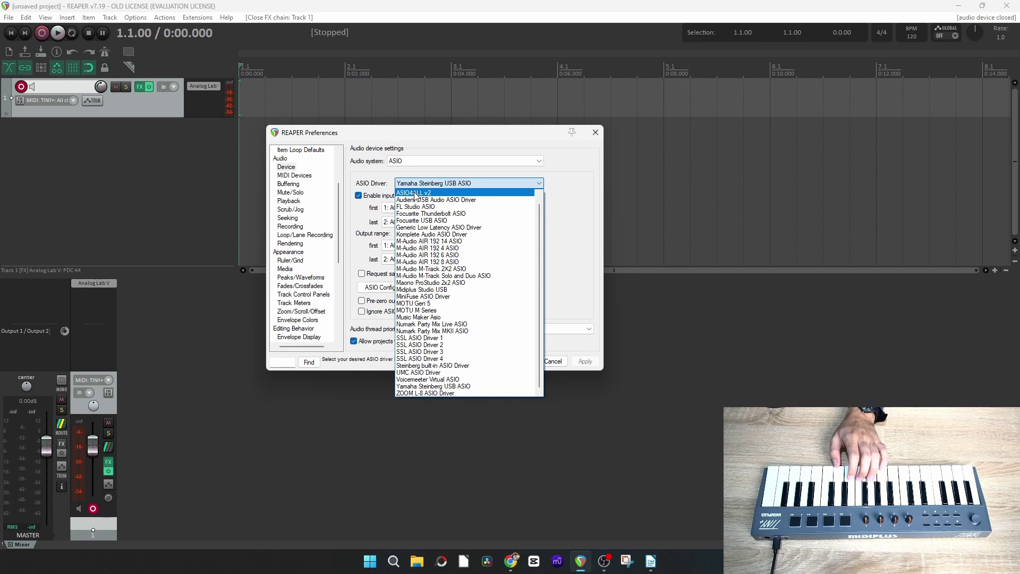
left_click(415, 193)
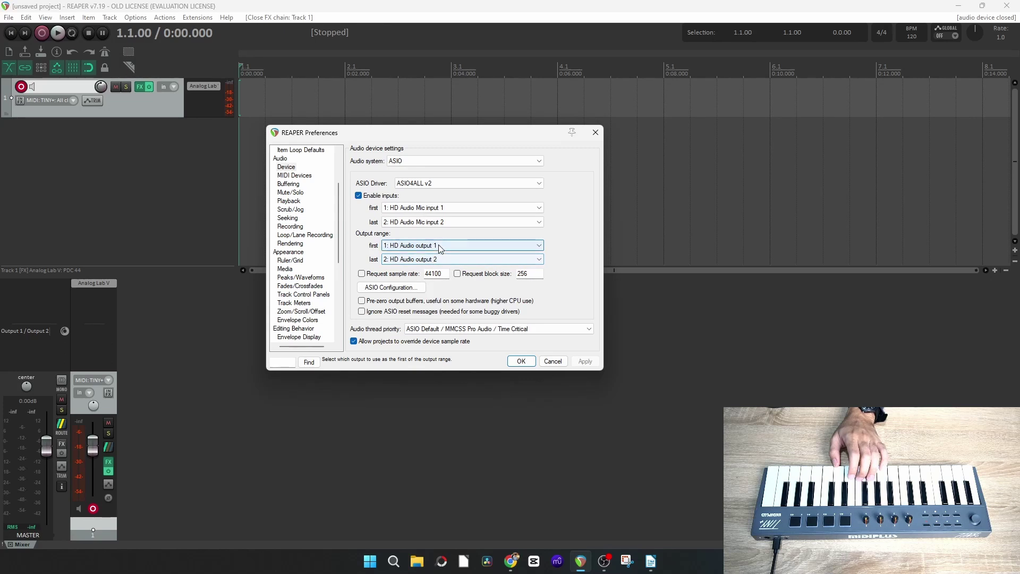
left_click(522, 361)
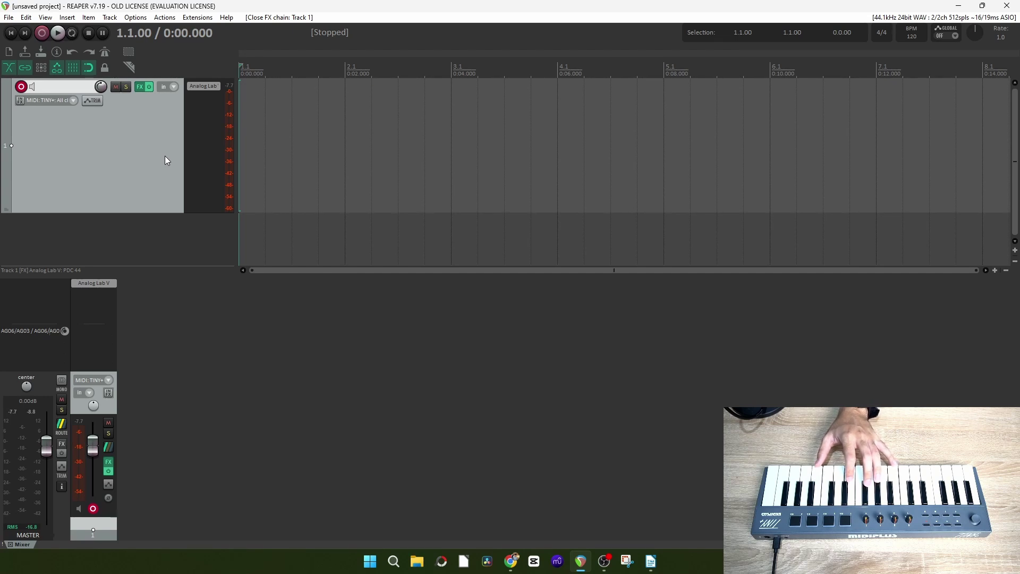
- Reopen the audio device preferences and select ASIO4ALL v2 as the ASIO driver
left_click(143, 19)
left_click(168, 475)
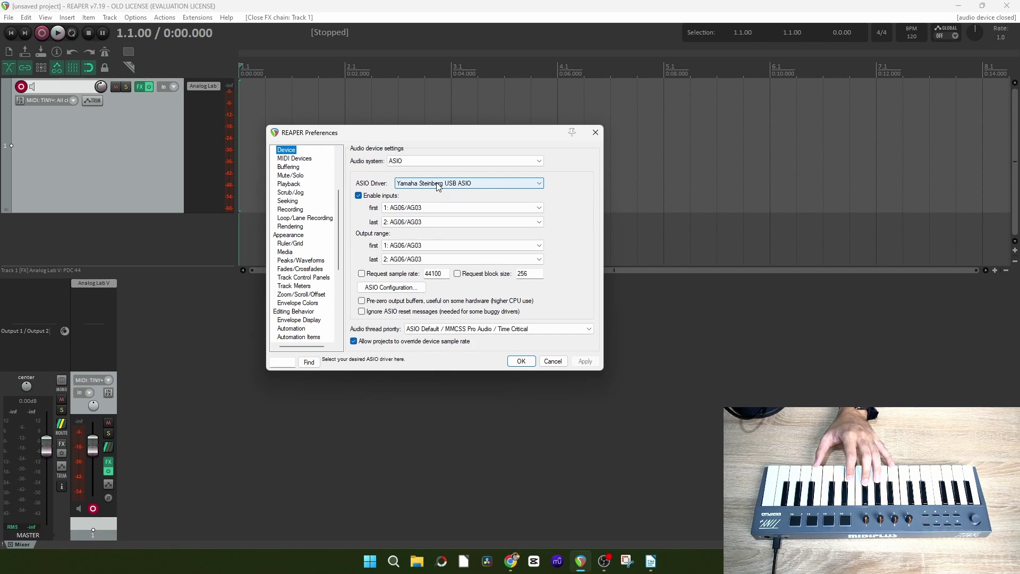
left_click(438, 184)
left_click(431, 193)
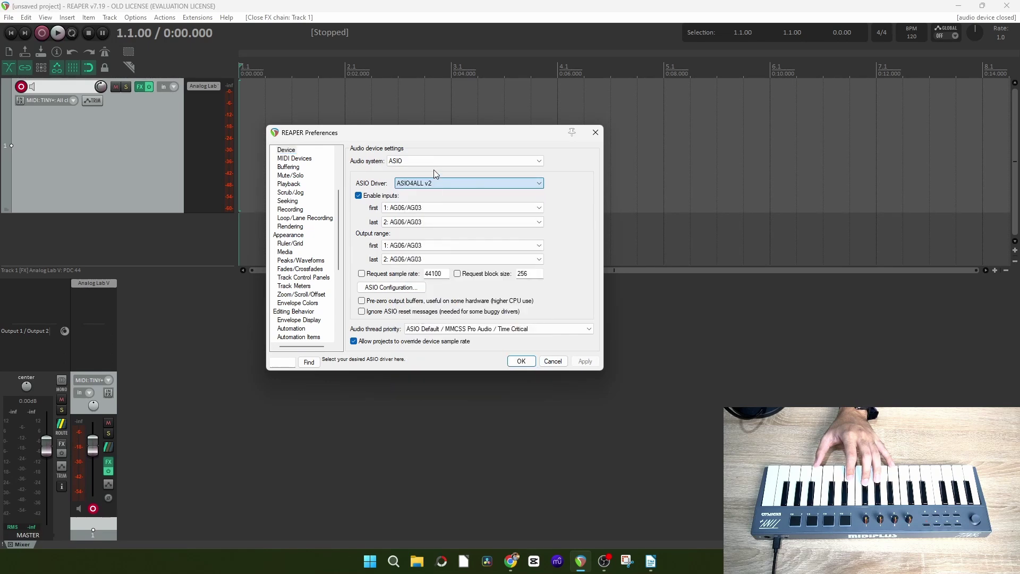
- Expand Realtek(R) Audio in the ASIO4ALL configuration, and accept the preferences after rechecking the input and output ranges
left_click(396, 287)
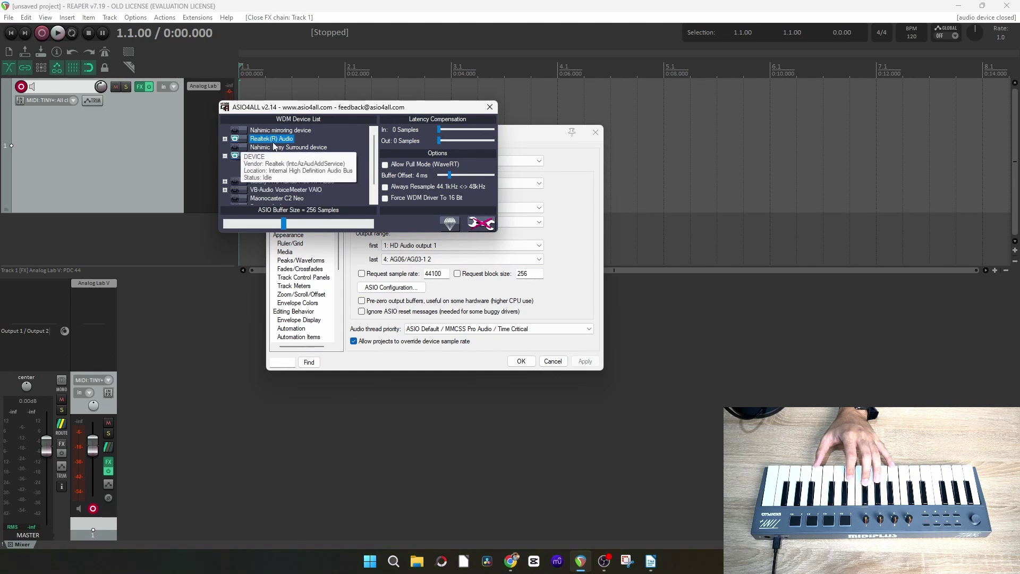
left_click(226, 156)
left_click(225, 140)
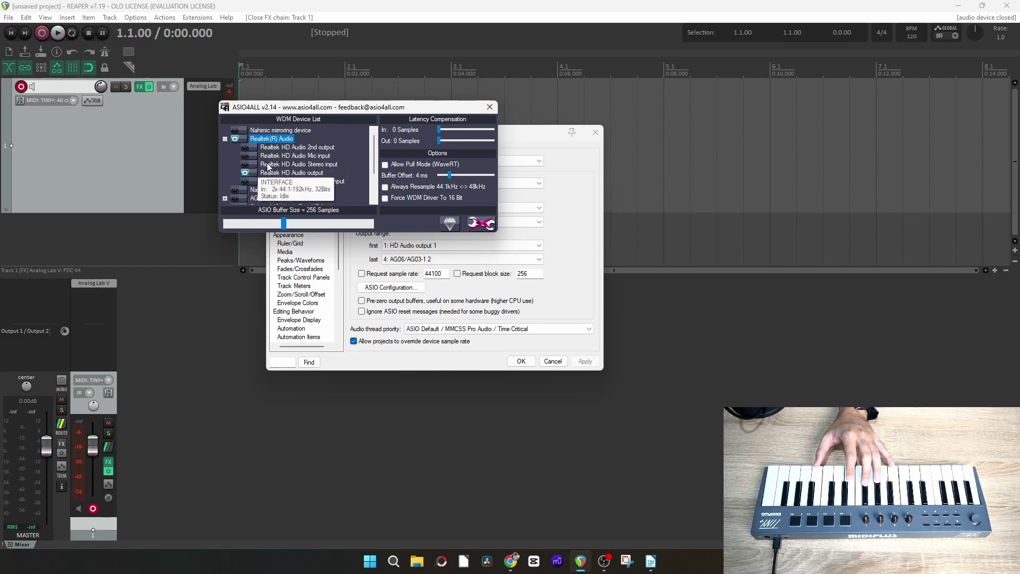
left_click(490, 108)
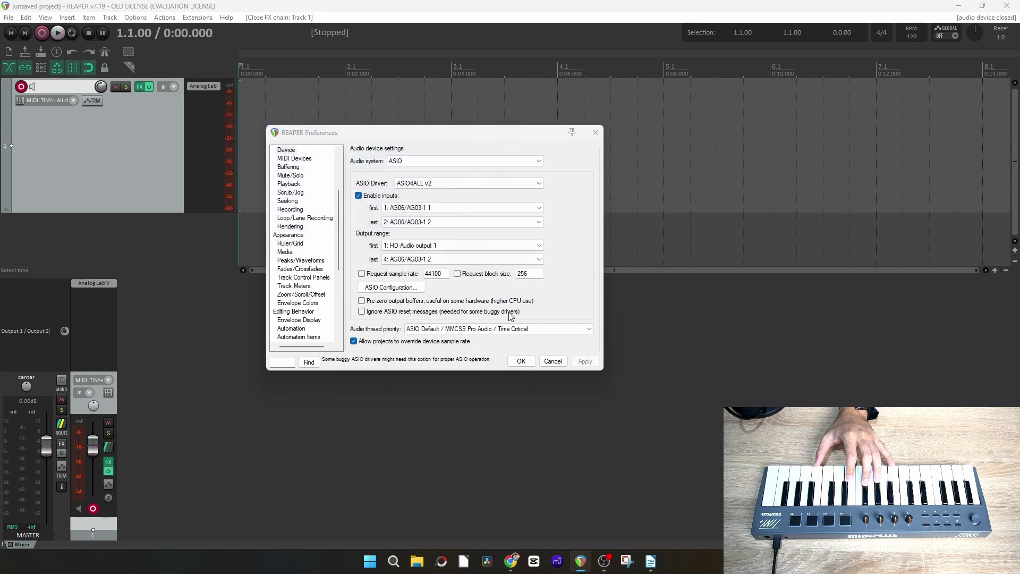
left_click(521, 361)
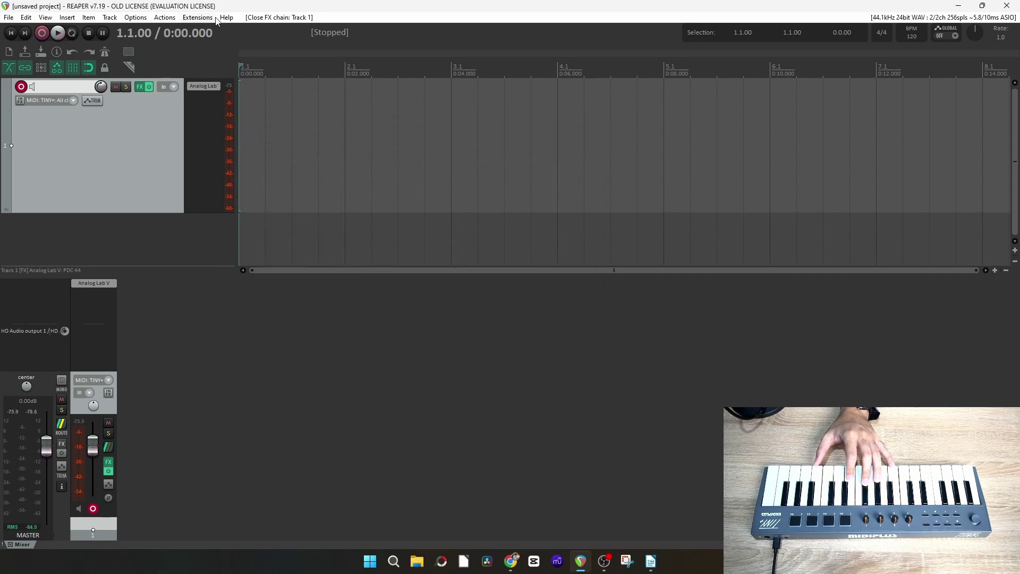
key("ctrl+p")
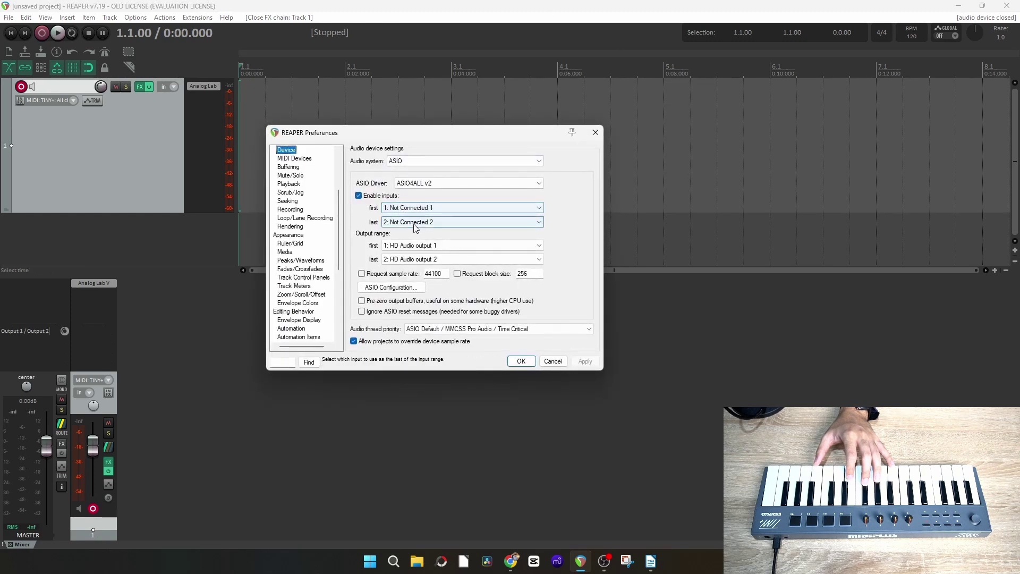
left_click(526, 361)
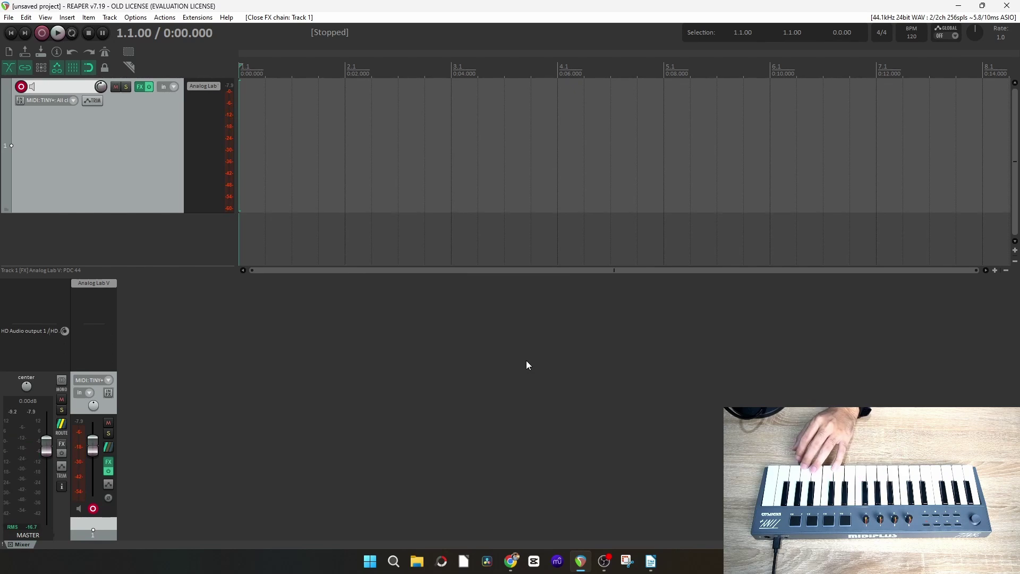